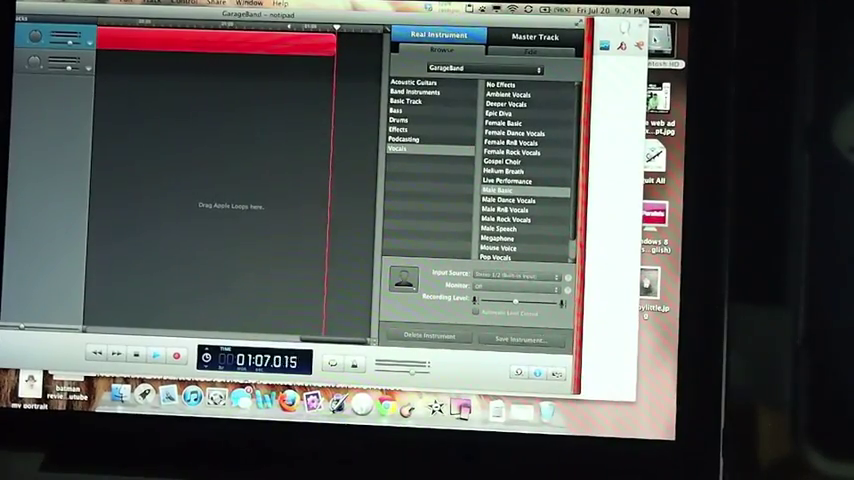
Step: Open a new Finder window of Macintosh HD with Shift-Command-C
key(super+shift+c)
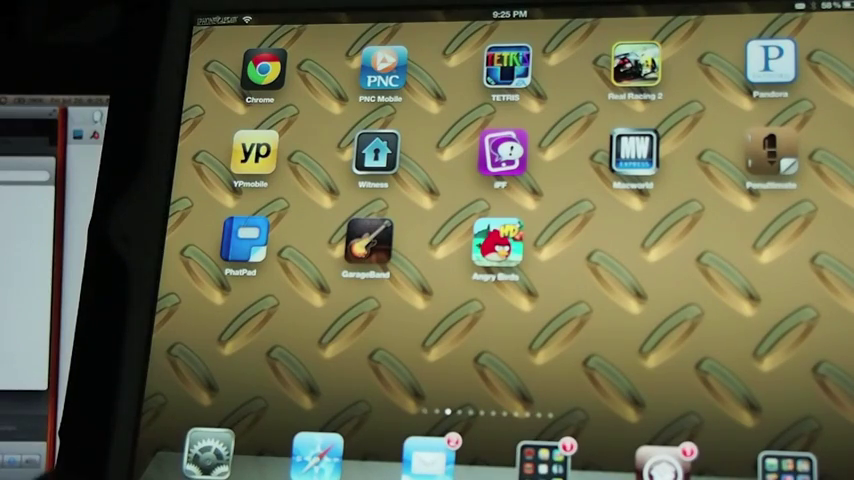
Step: Go to Settings > Notifications > Tweetbot and confirm Notification Center is on
click(210, 455)
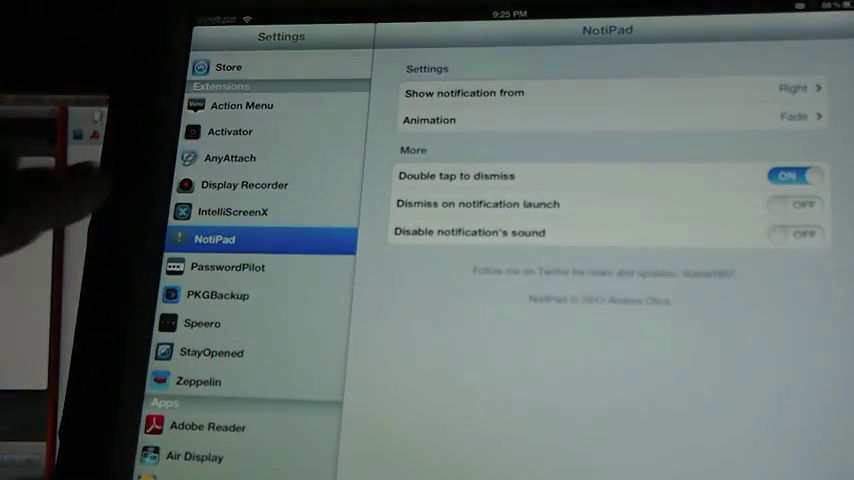
scroll(260, 250, up, 10)
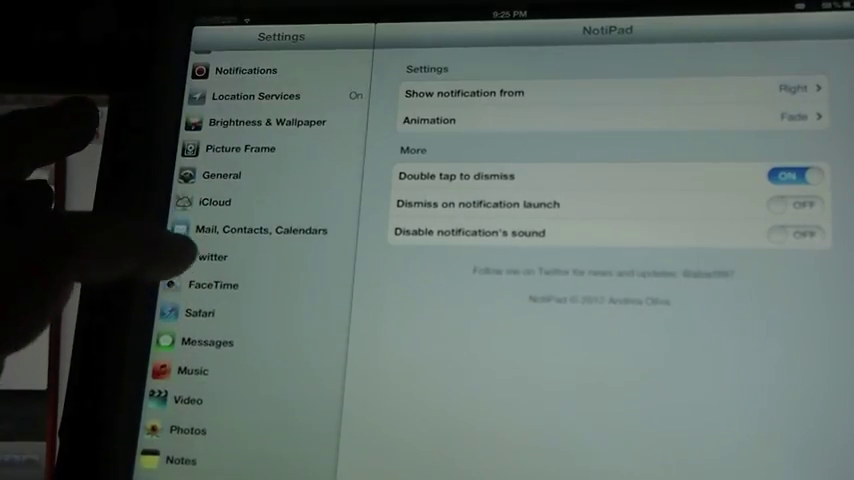
scroll(260, 250, up, 3)
click(240, 113)
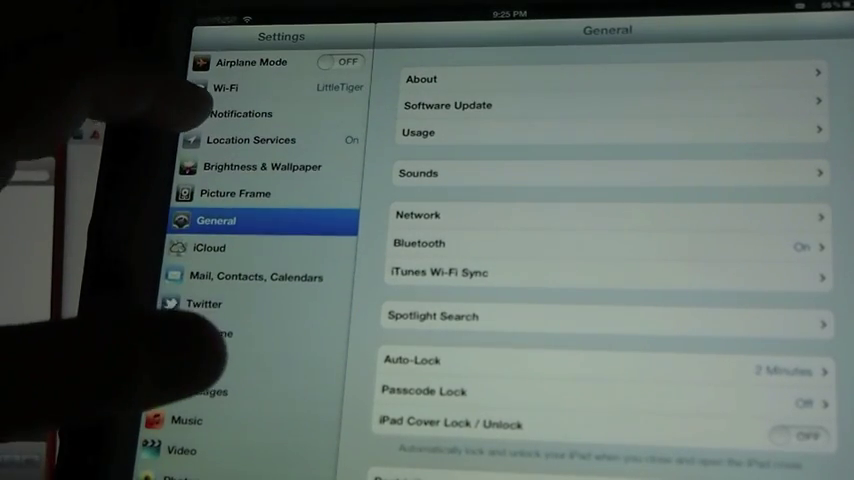
click(240, 113)
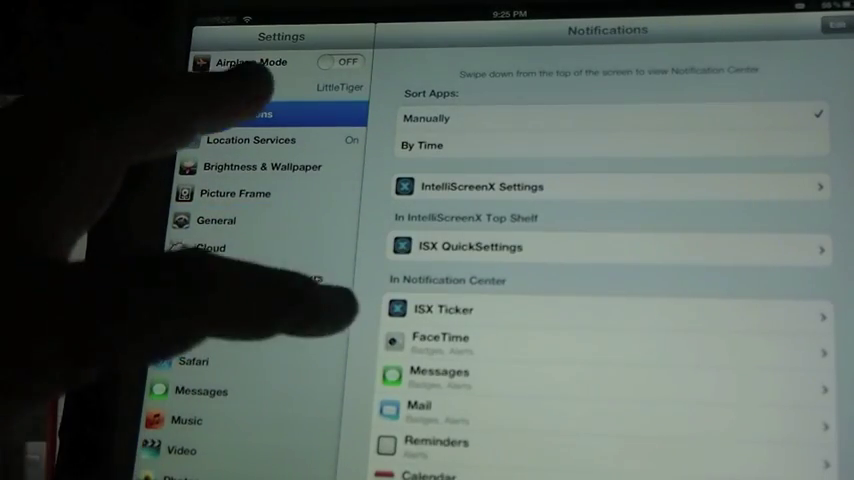
scroll(600, 300, down, 5)
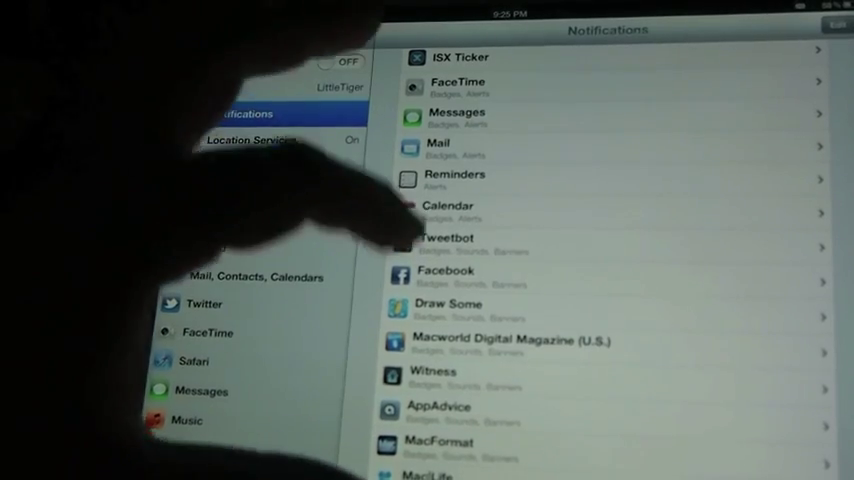
click(445, 237)
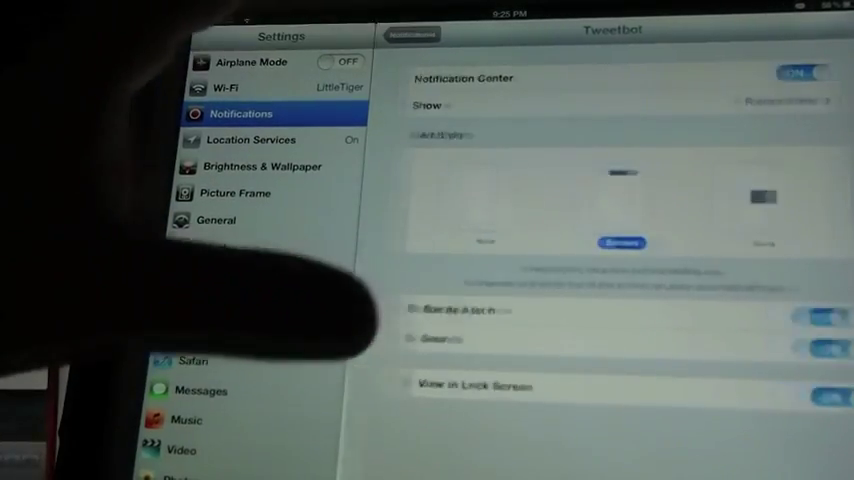